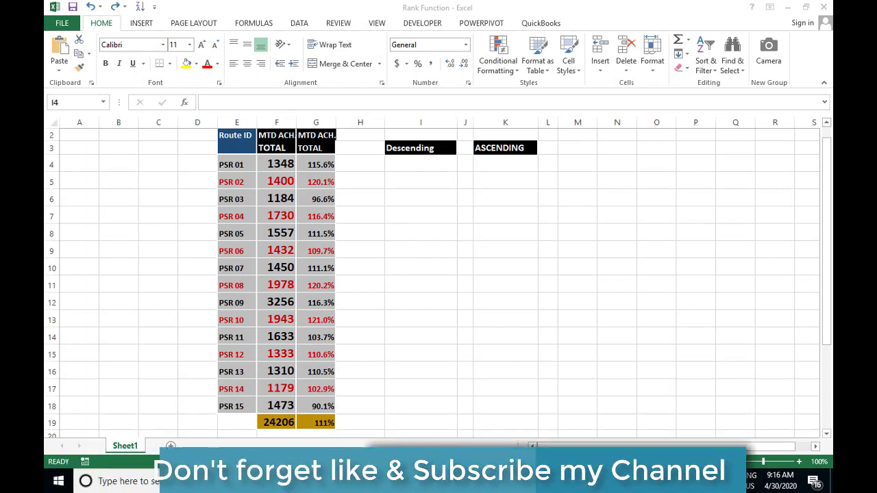
Start a RANK.EQ formula in I4 that ranks G4
click(419, 168)
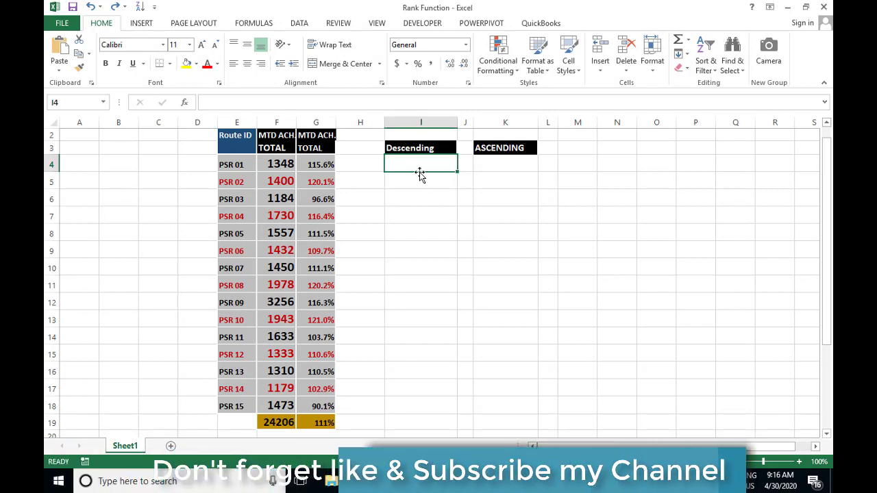
text(=ran)
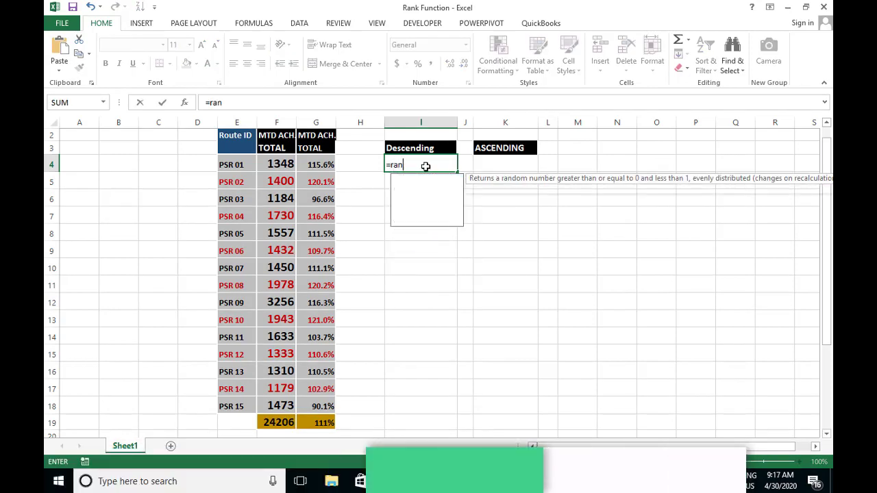
text(k)
key(Down)
key(Tab)
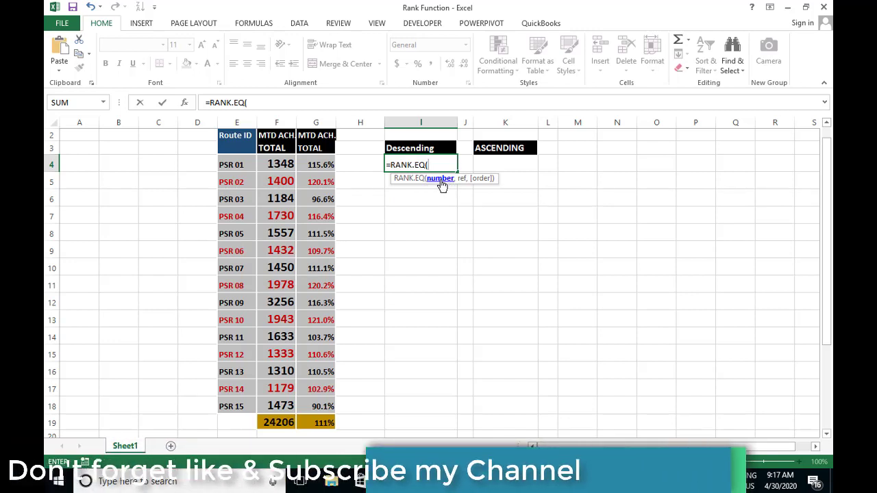
click(322, 165)
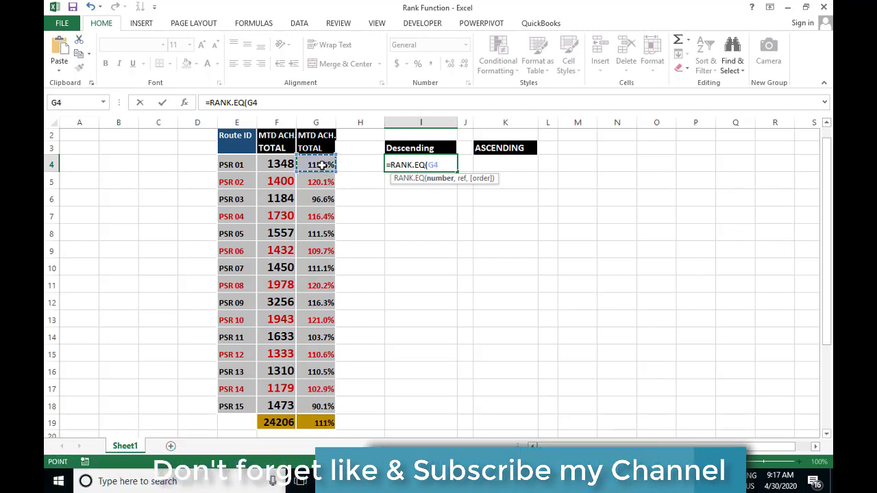
text(,)
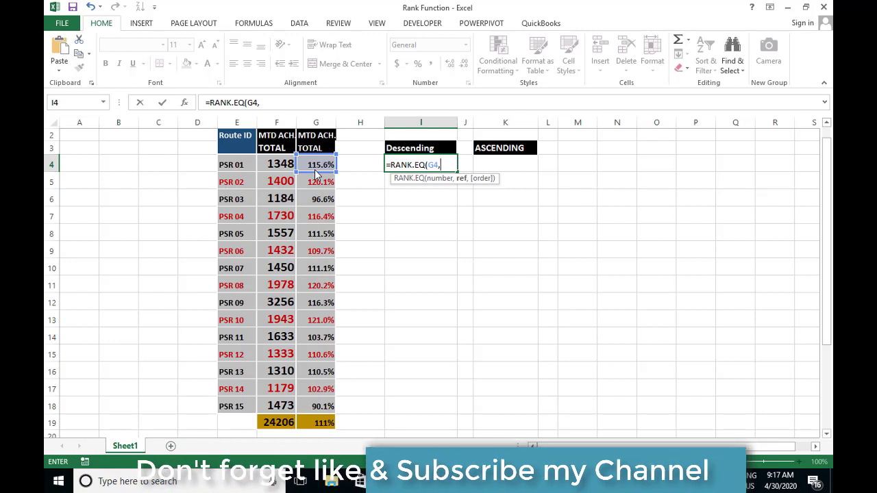
Rank it against the absolute range $G$4:$G$18 with order 0, so I4 returns 6
key(shift+Down)
key(shift+Down)
key(shift+Down)
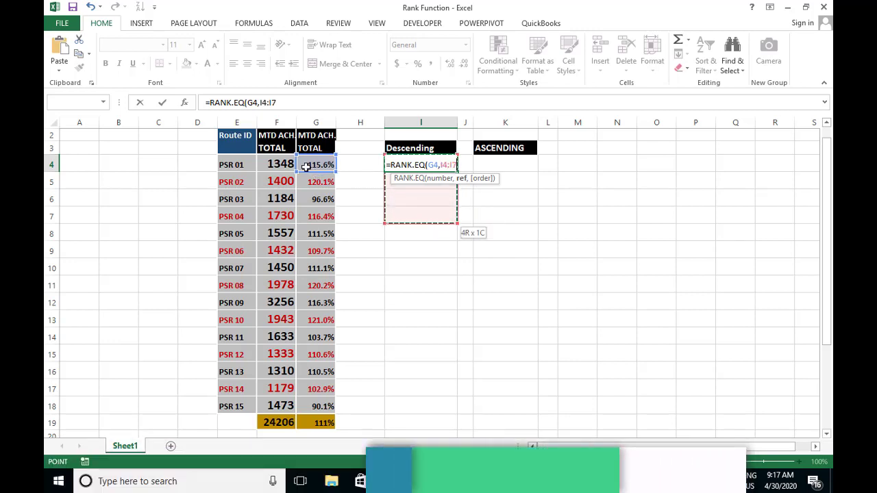
drag(306, 166, 322, 200)
key(shift+Down)
key(shift+Down)
key(shift+Down)
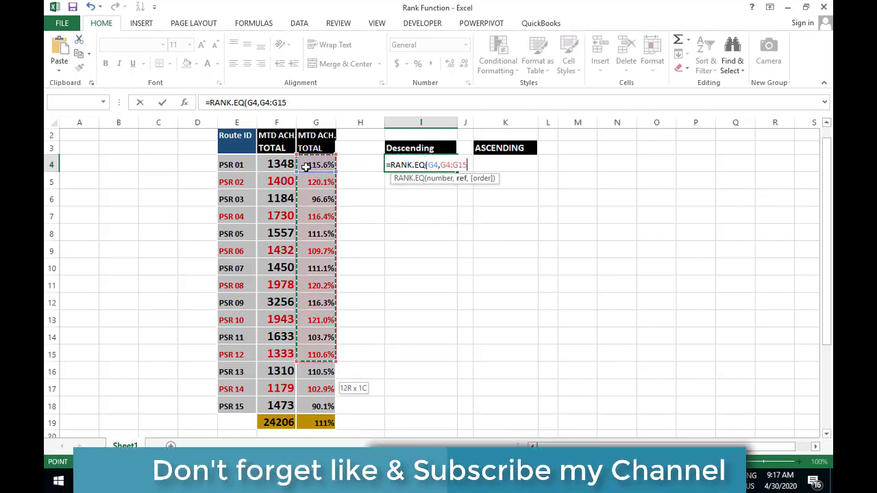
key(shift+Down)
key(shift+Down)
key(shift+Down)
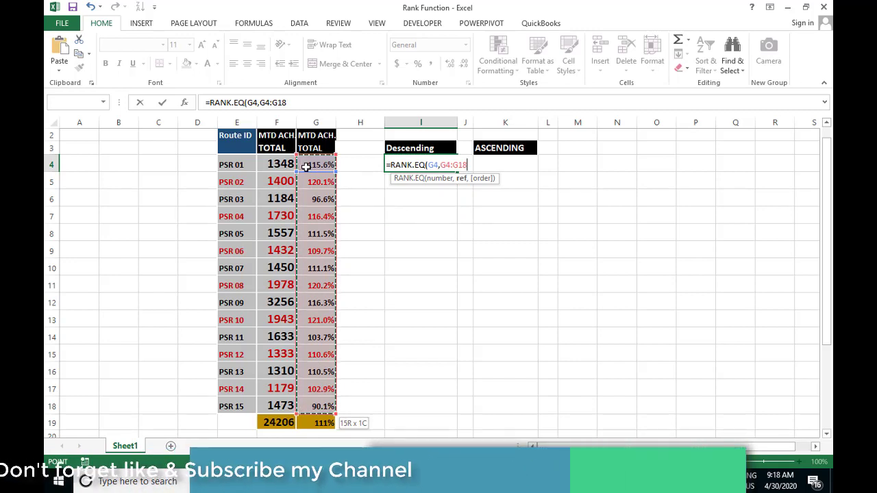
key(F4)
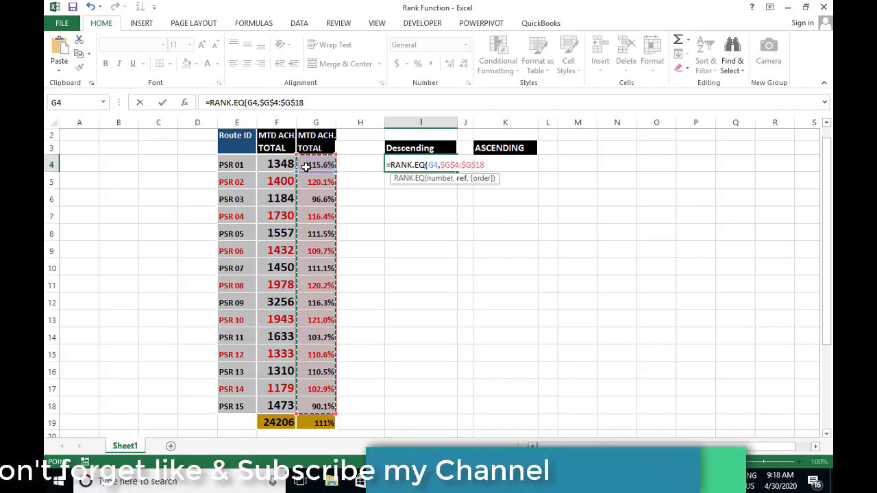
text(,)
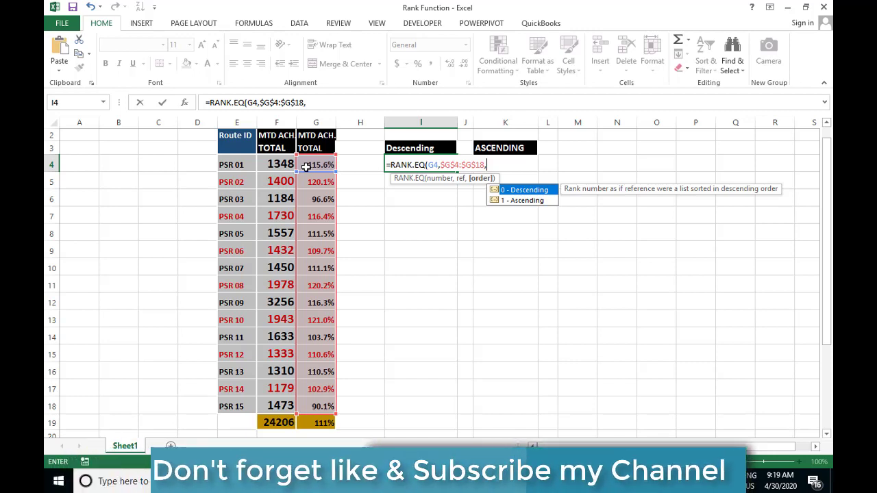
text())
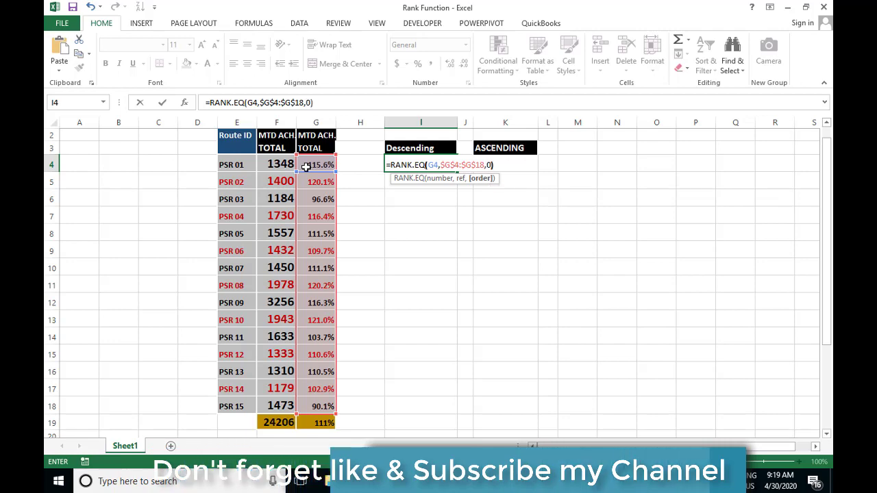
key(Return)
key(Up)
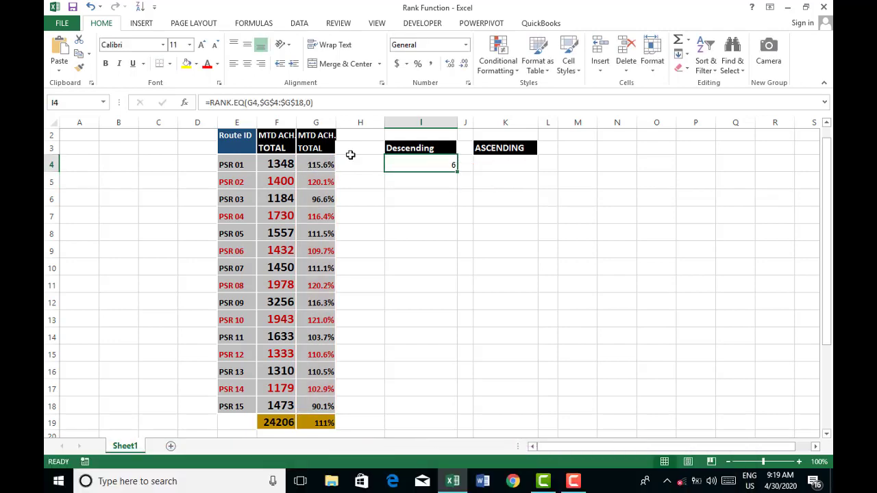
Copy the rank formula down to I18 and fill the rank-1 row G13:I13 yellow
drag(457, 170, 457, 411)
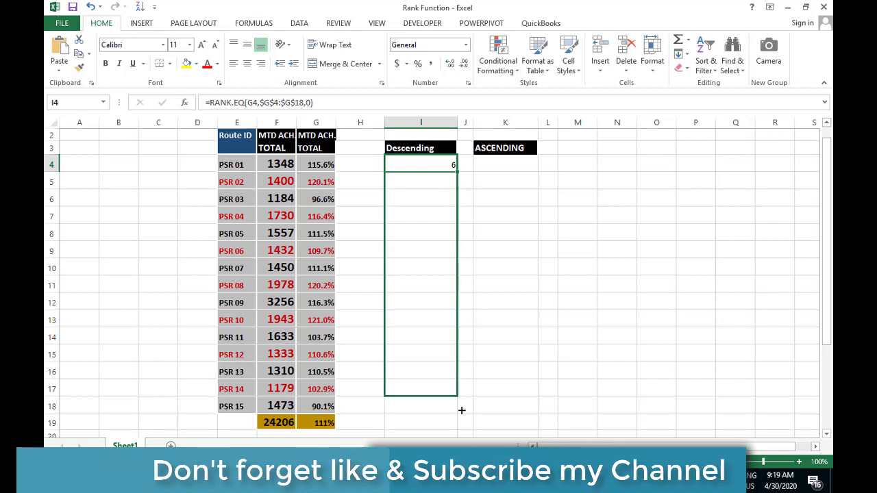
click(315, 320)
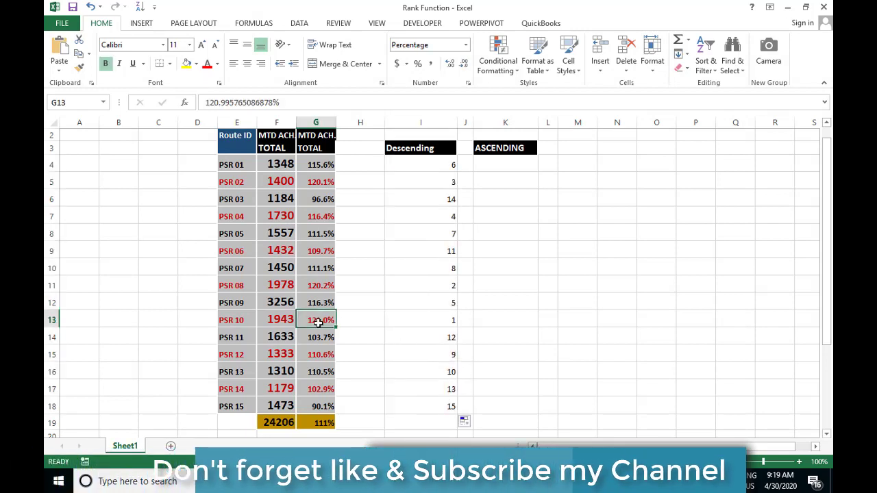
drag(322, 320, 413, 318)
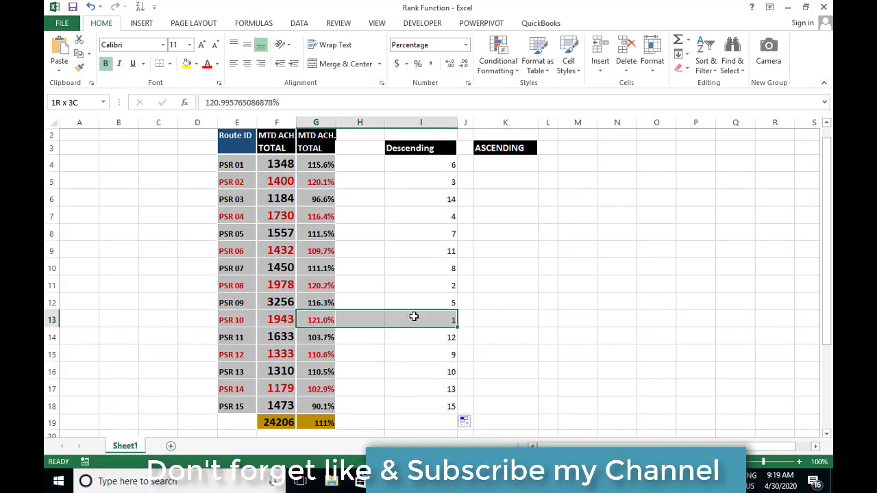
click(186, 64)
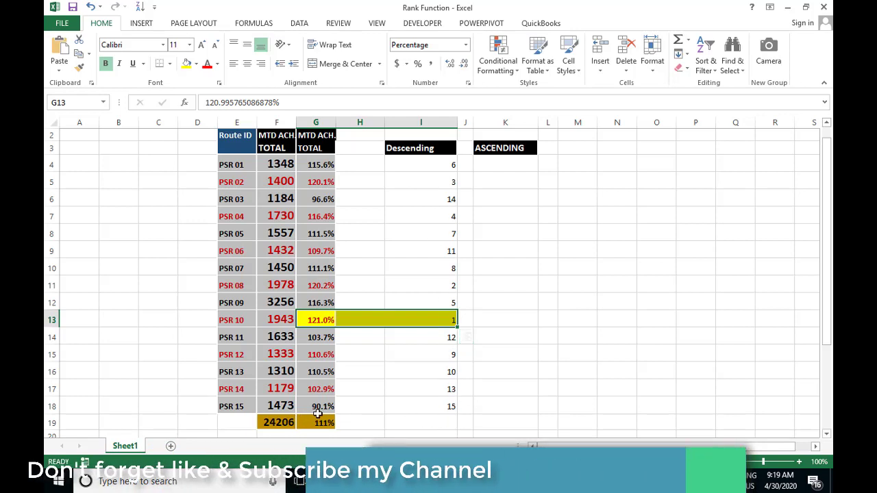
Fill the rank-2 and rank-3 rows, G11:I11 and G5:I5, yellow, then check the copied formulas
drag(322, 407, 429, 404)
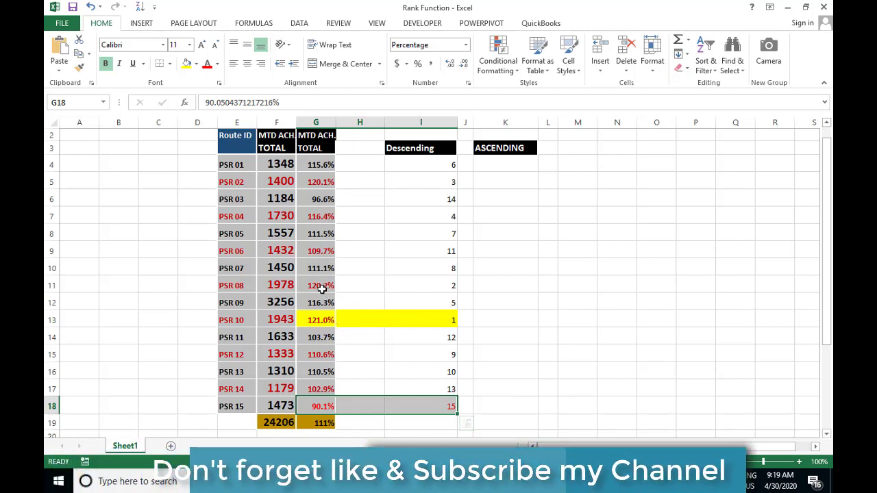
drag(322, 288, 434, 285)
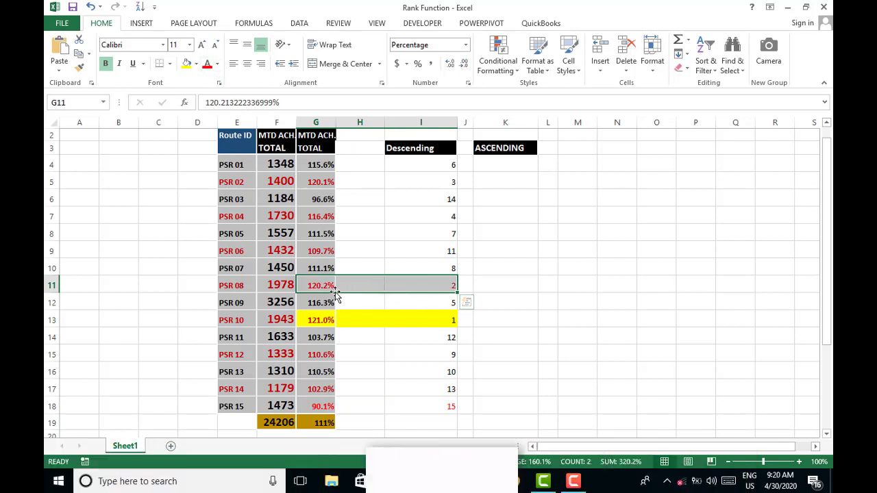
click(186, 63)
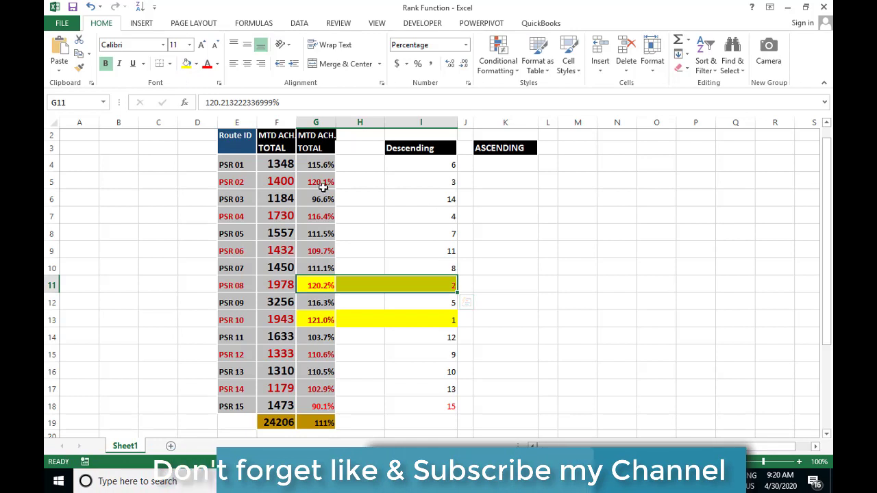
drag(322, 183, 435, 182)
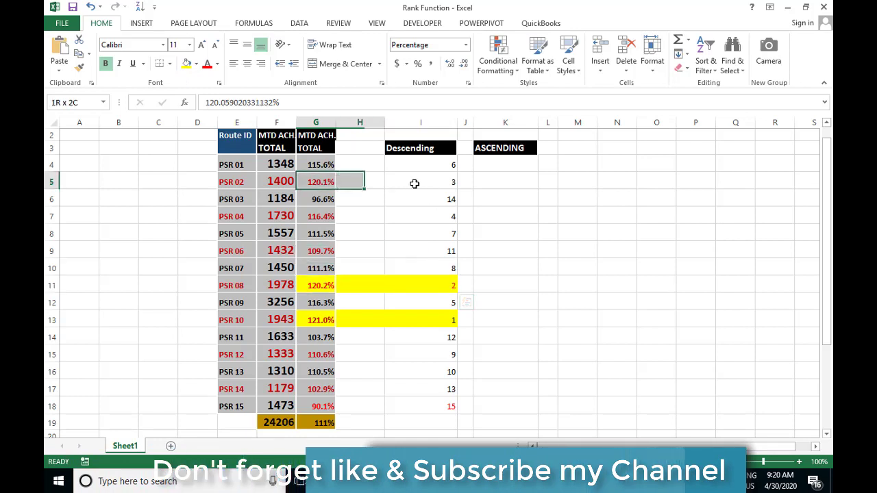
click(186, 63)
click(446, 320)
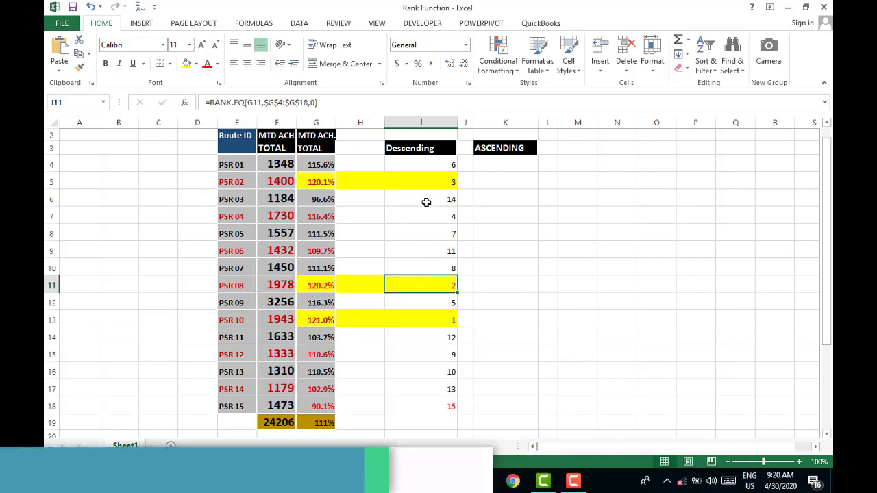
click(424, 180)
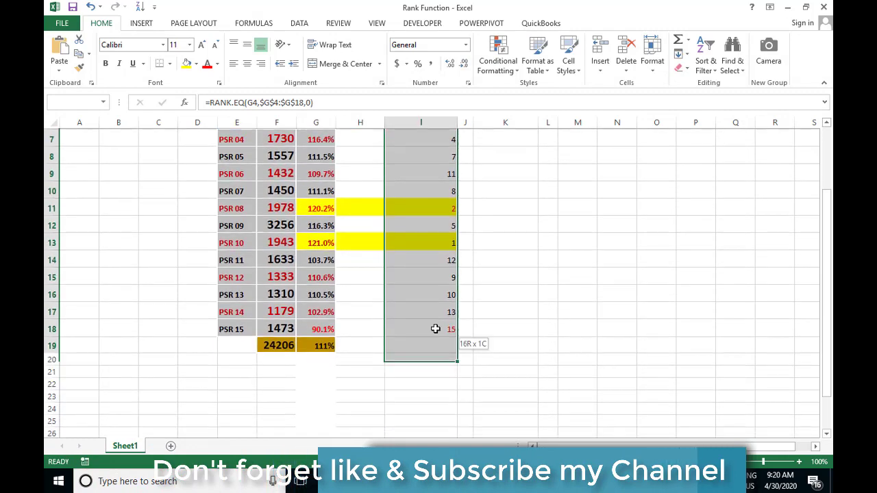
Start a Highlight Cells 'Between' rule on I4:I18 with limits 1 and 3
drag(427, 162, 446, 329)
scroll(446, 329, up, 2)
click(498, 60)
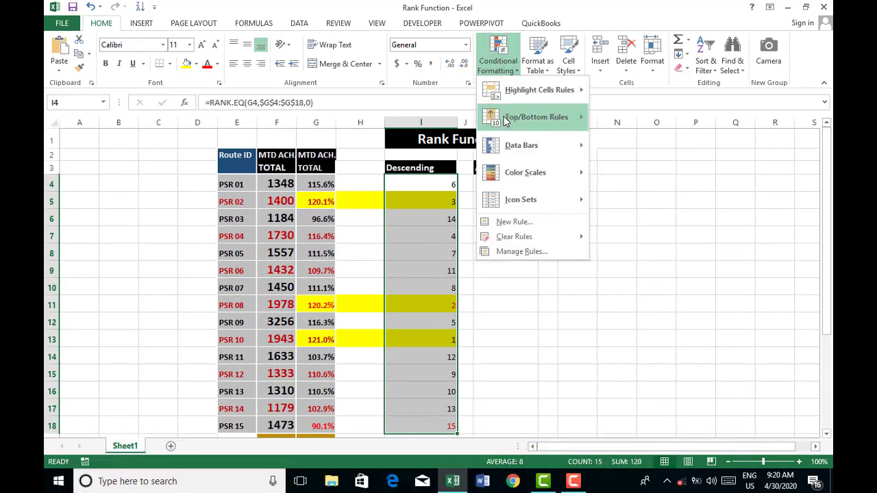
mouse_move(530, 98)
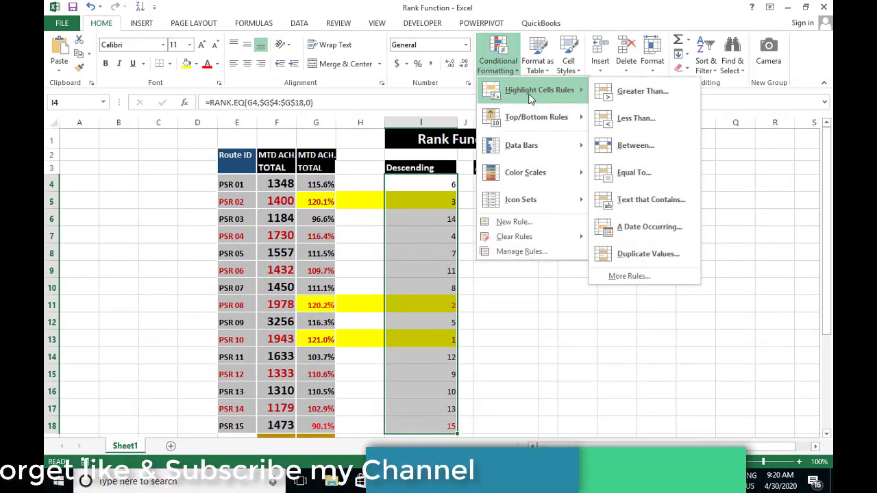
click(606, 145)
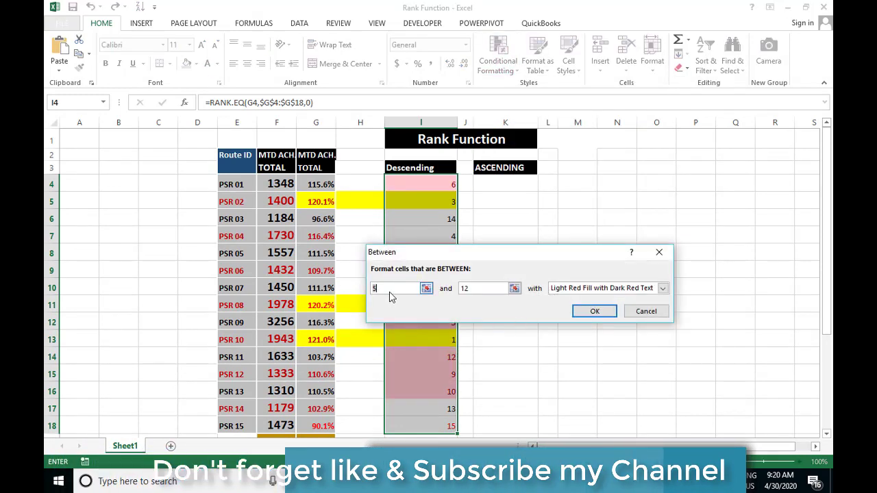
text(1)
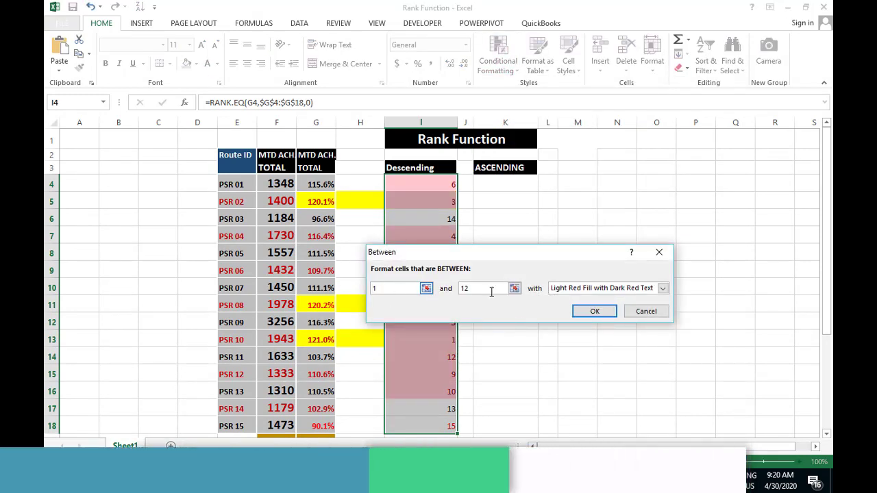
key(BackSpace)
key(BackSpace)
text(3)
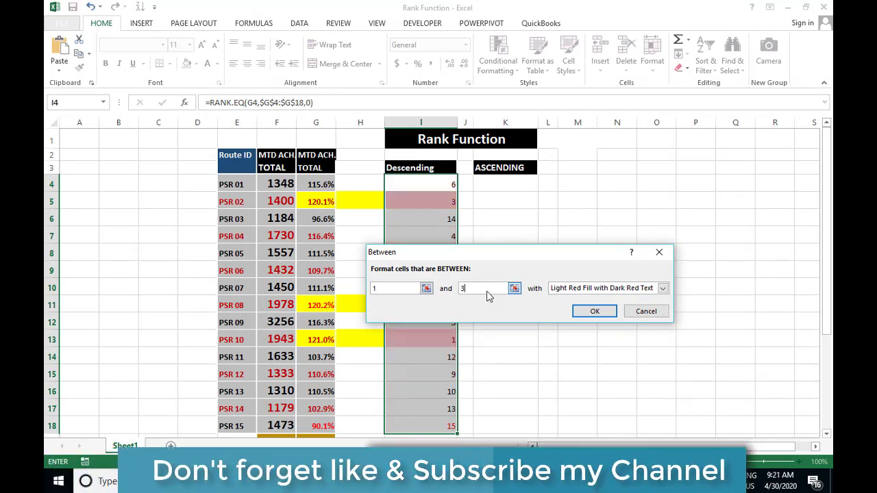
Give the rule a custom light gold fill and apply it to the Descending ranks
click(664, 288)
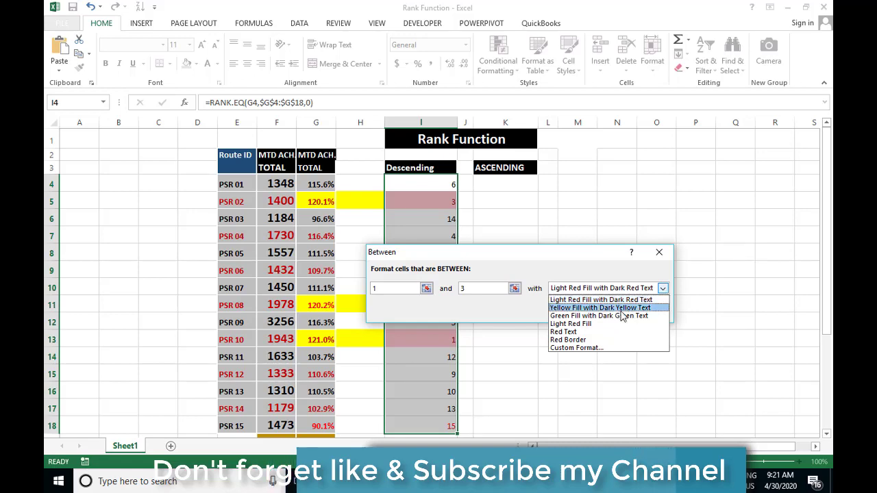
click(583, 349)
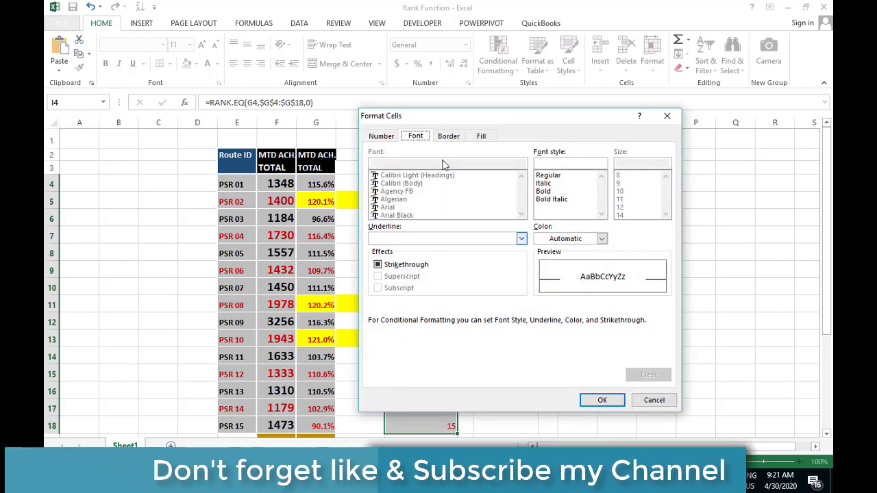
click(458, 139)
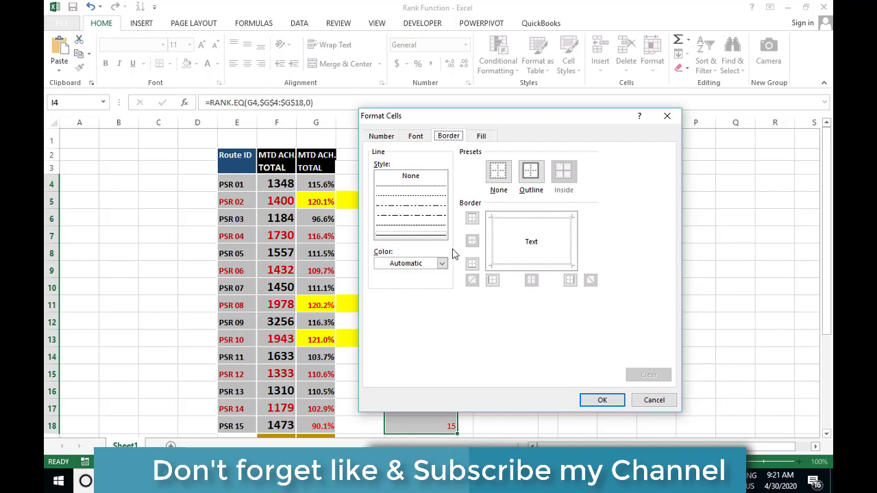
click(384, 137)
click(482, 136)
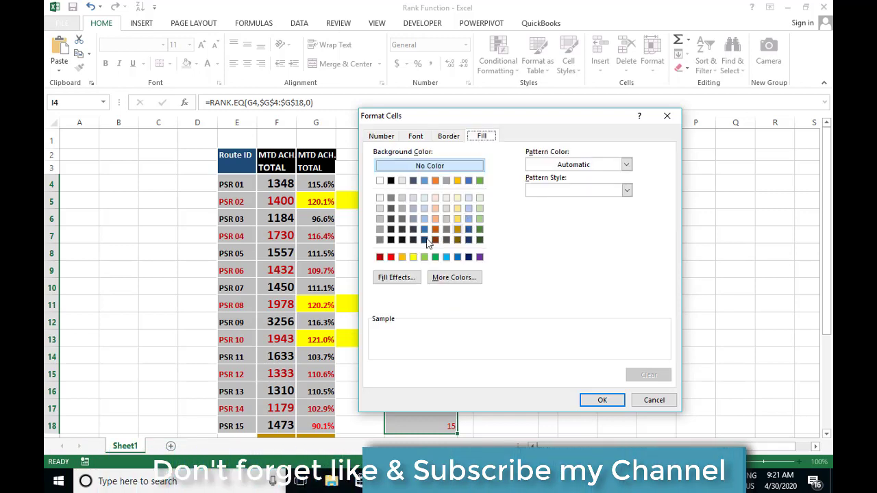
click(457, 229)
click(457, 219)
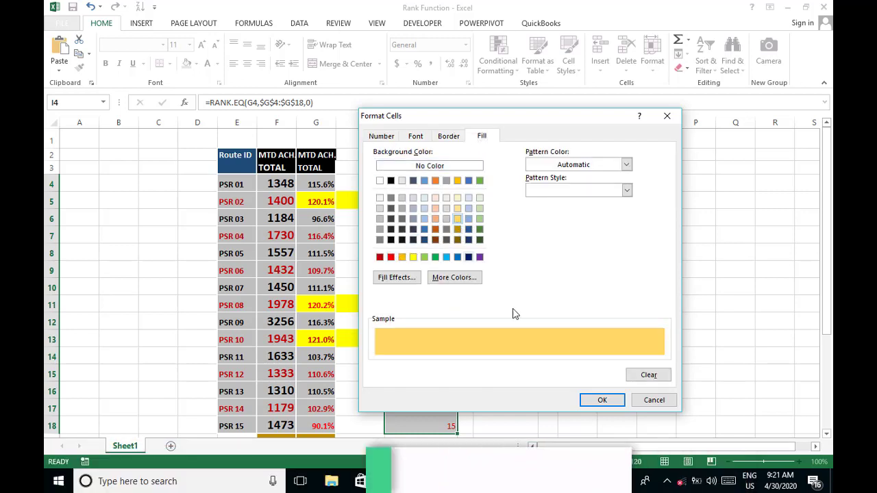
click(602, 400)
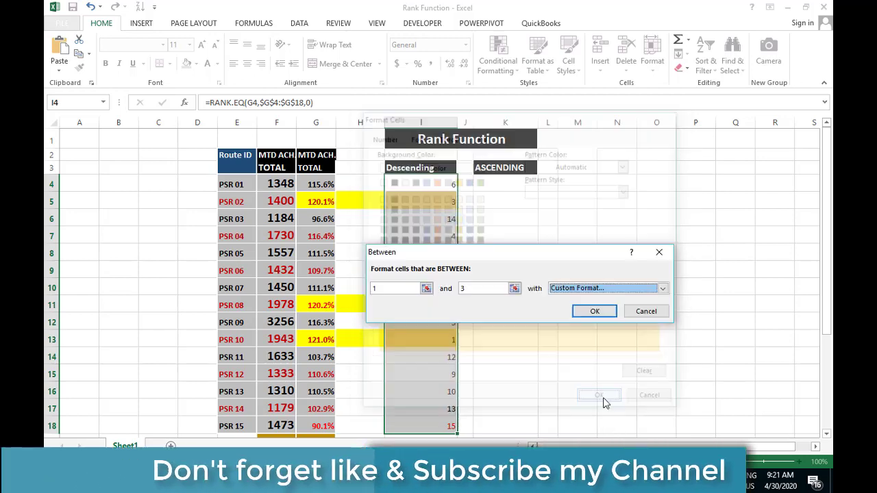
click(595, 311)
drag(507, 183, 507, 426)
Paste I4's RANK.EQ formula into K4, change its order from 0 to 1, and enter it across K4:K18
click(516, 185)
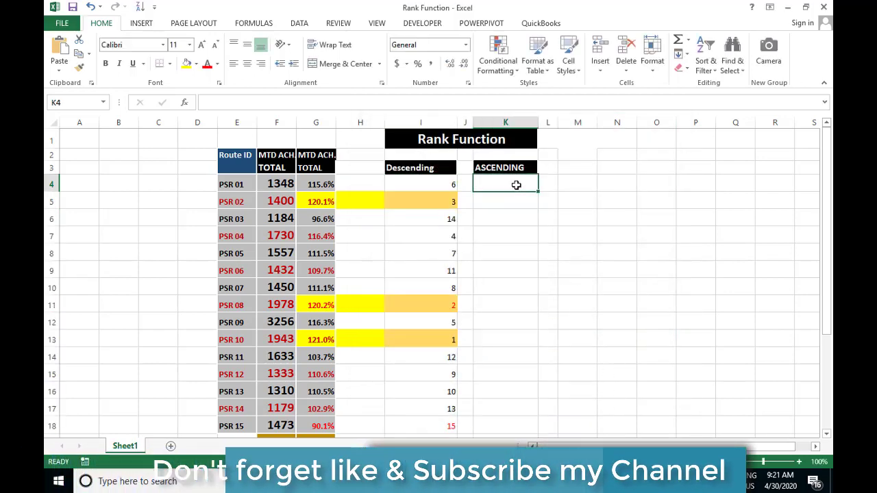
click(438, 185)
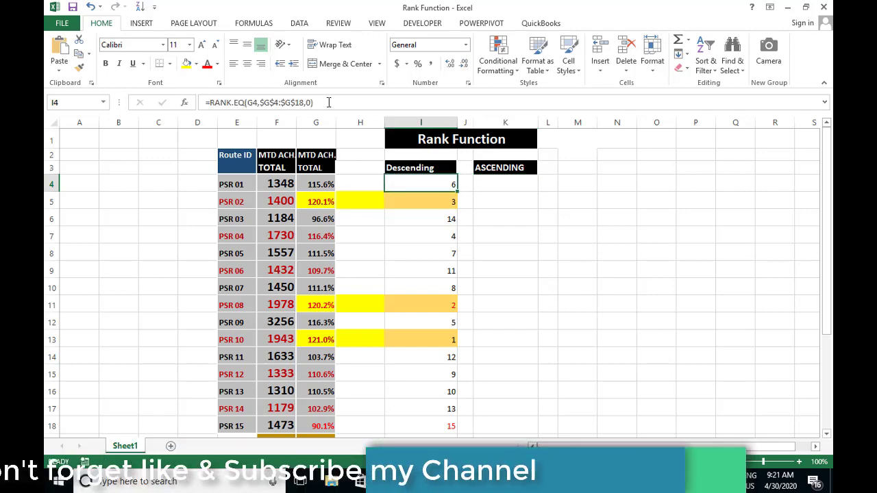
drag(314, 102, 202, 102)
key(ctrl+c)
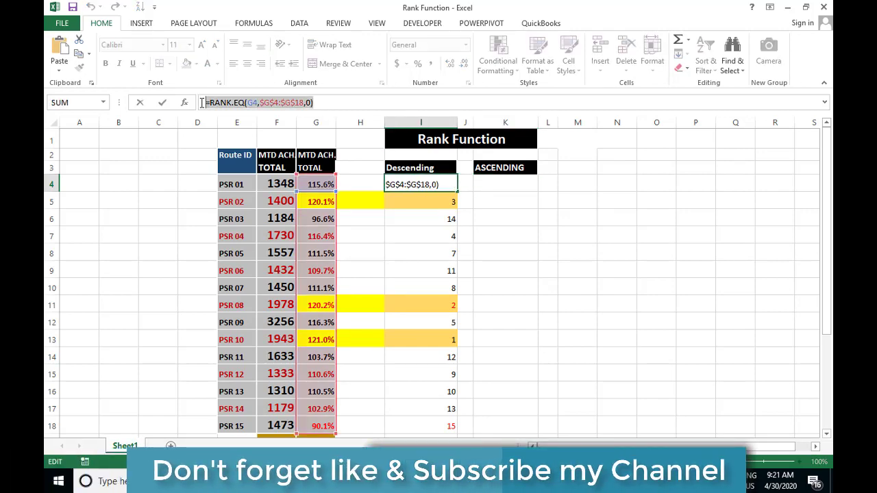
click(143, 103)
click(490, 184)
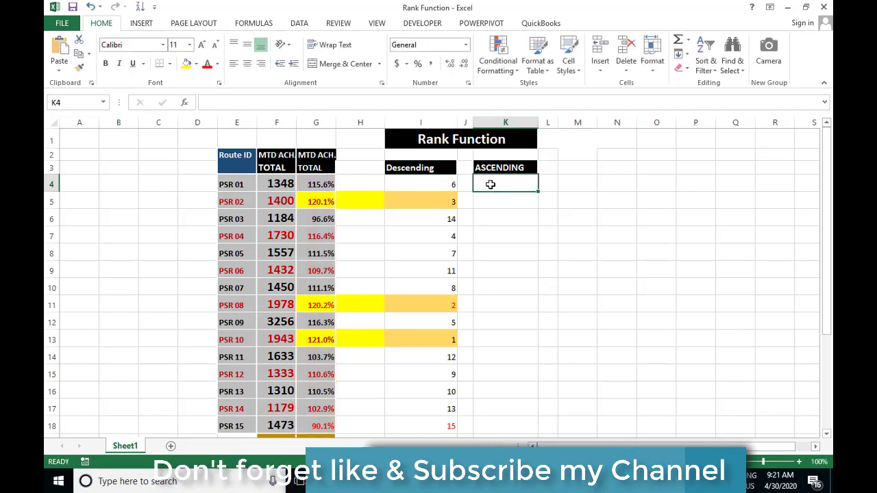
key(ctrl+v)
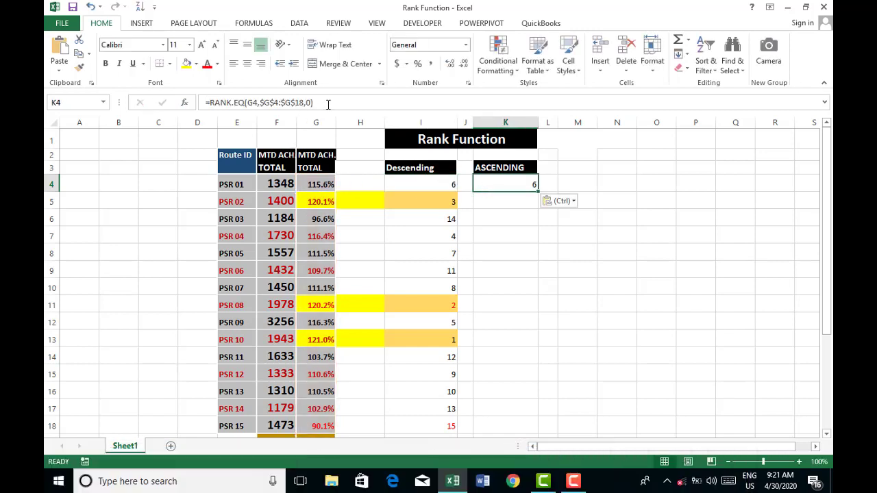
click(299, 102)
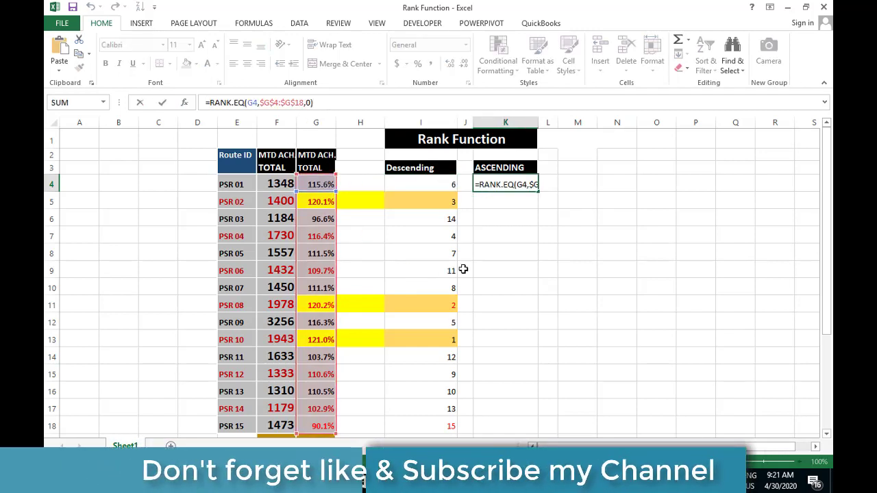
text())
click(312, 103)
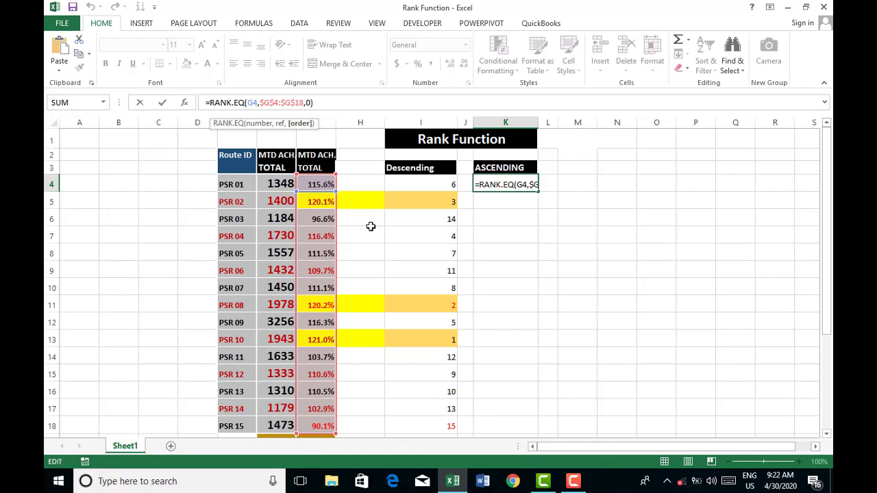
key(BackSpace)
text(1)
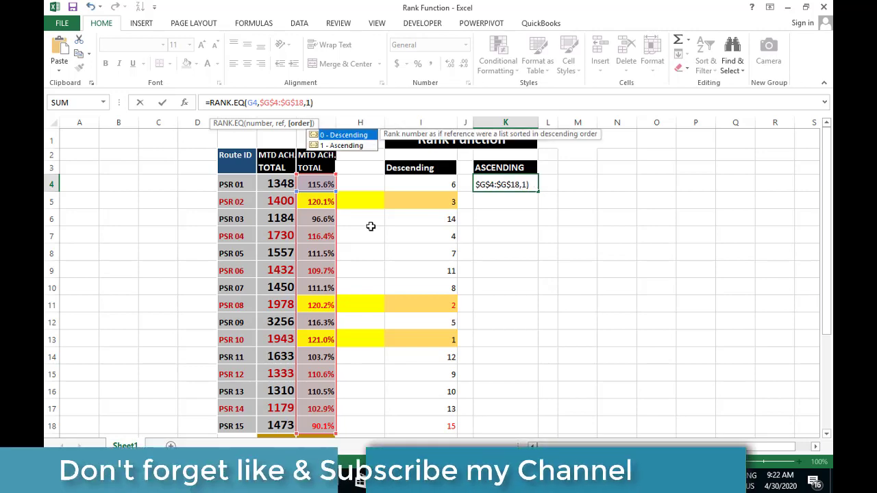
key(Return)
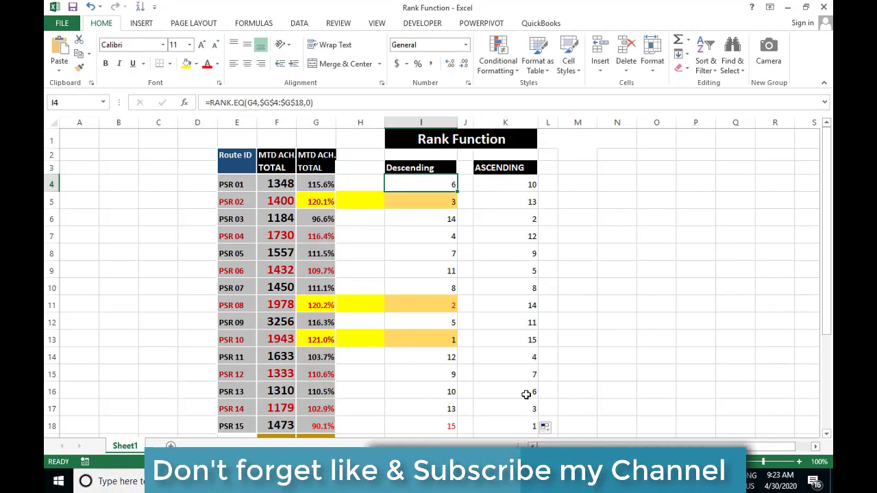
click(510, 187)
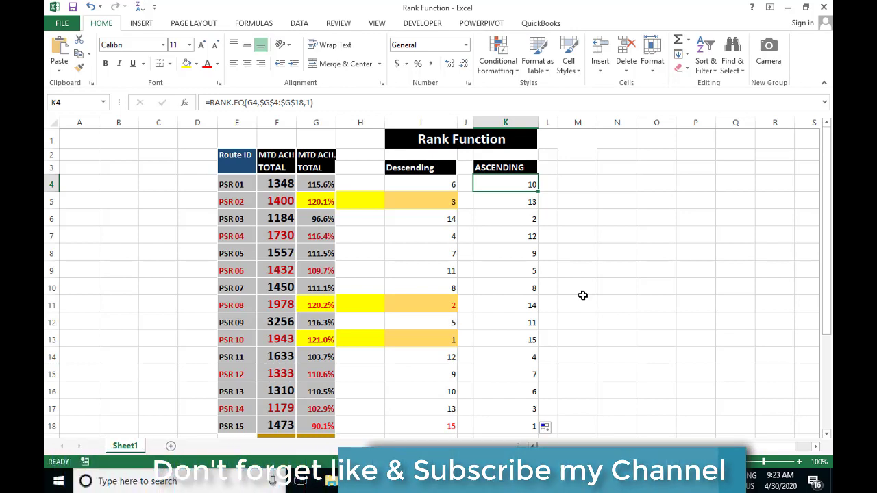
key(Left)
key(Left)
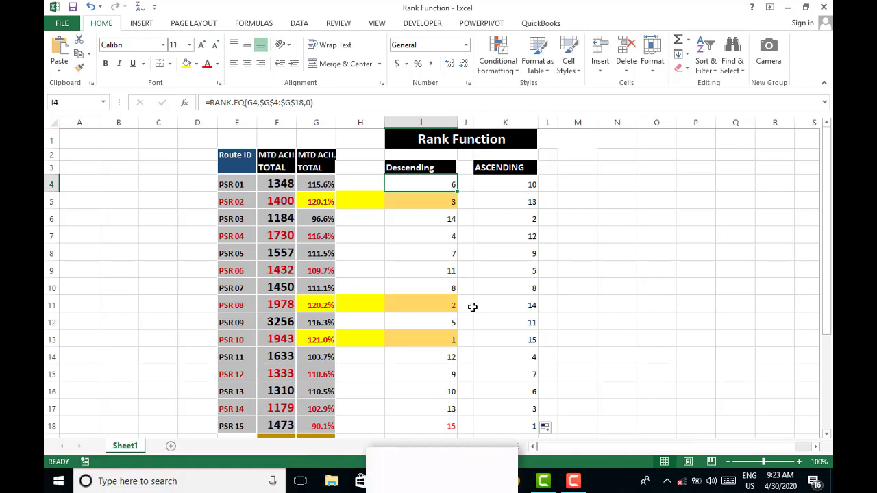